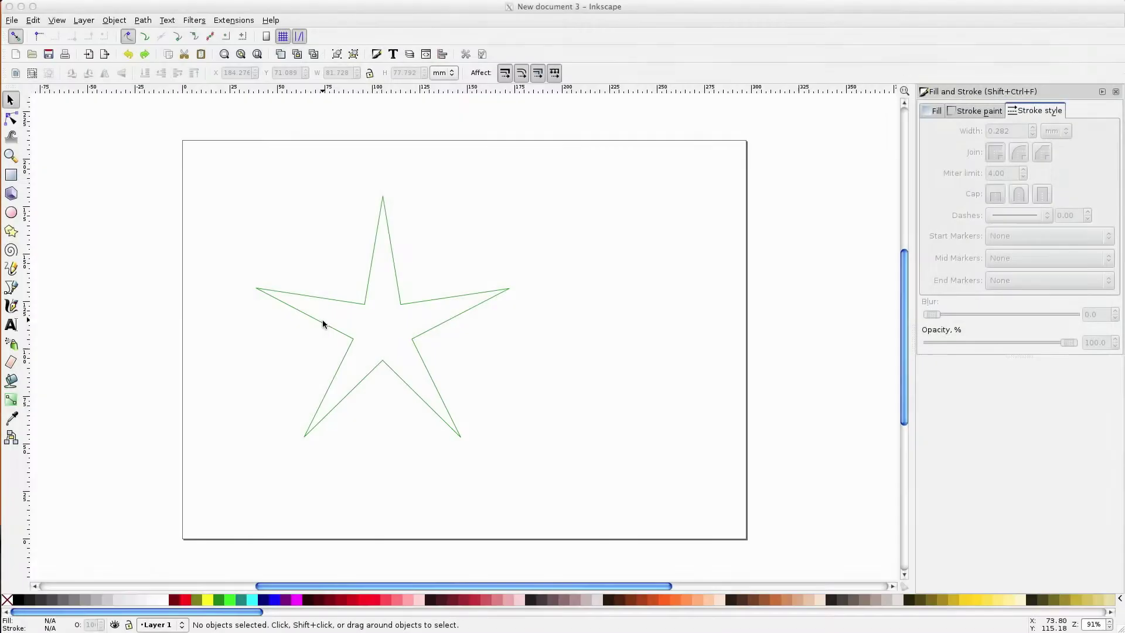
Step: Give the green star outline a 32 px stroke with round joins
click(324, 331)
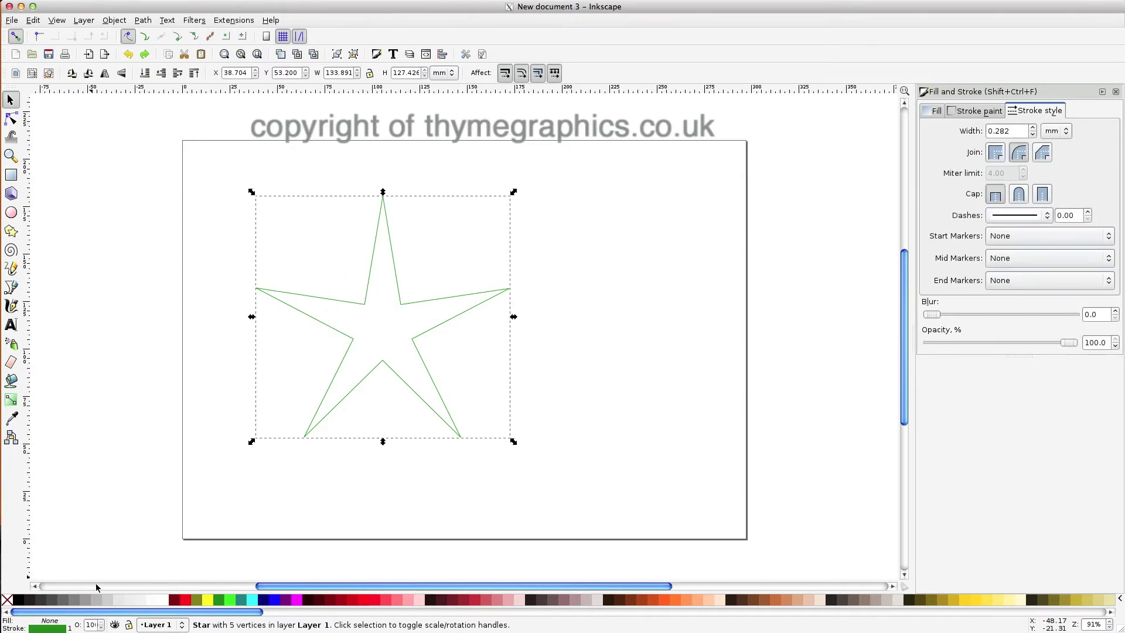
right_click(71, 629)
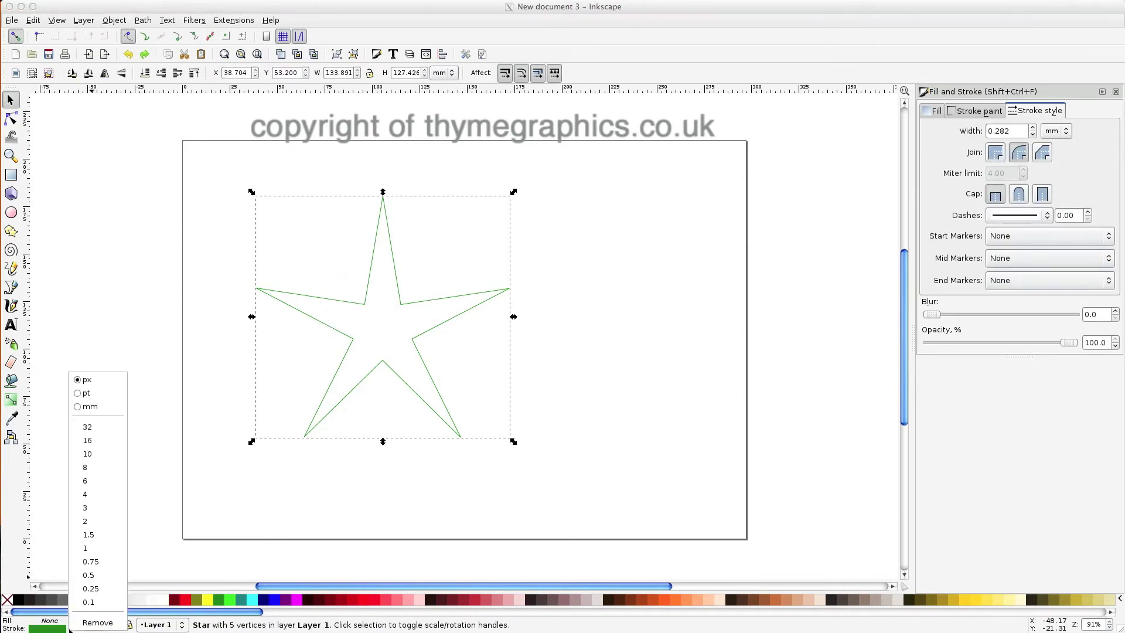
click(104, 430)
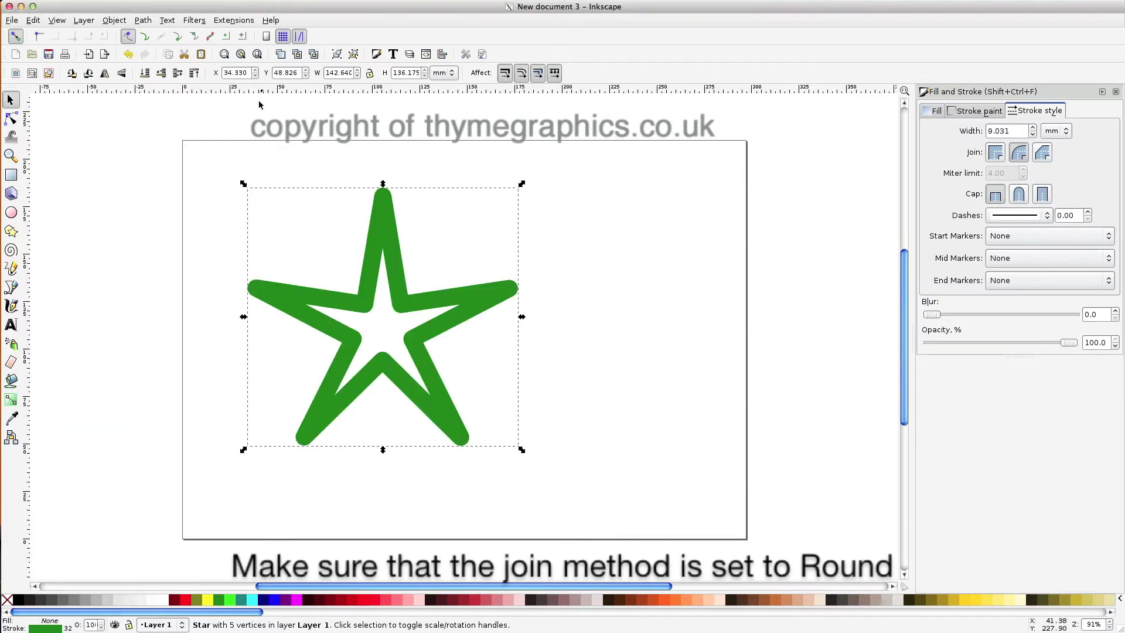
click(143, 20)
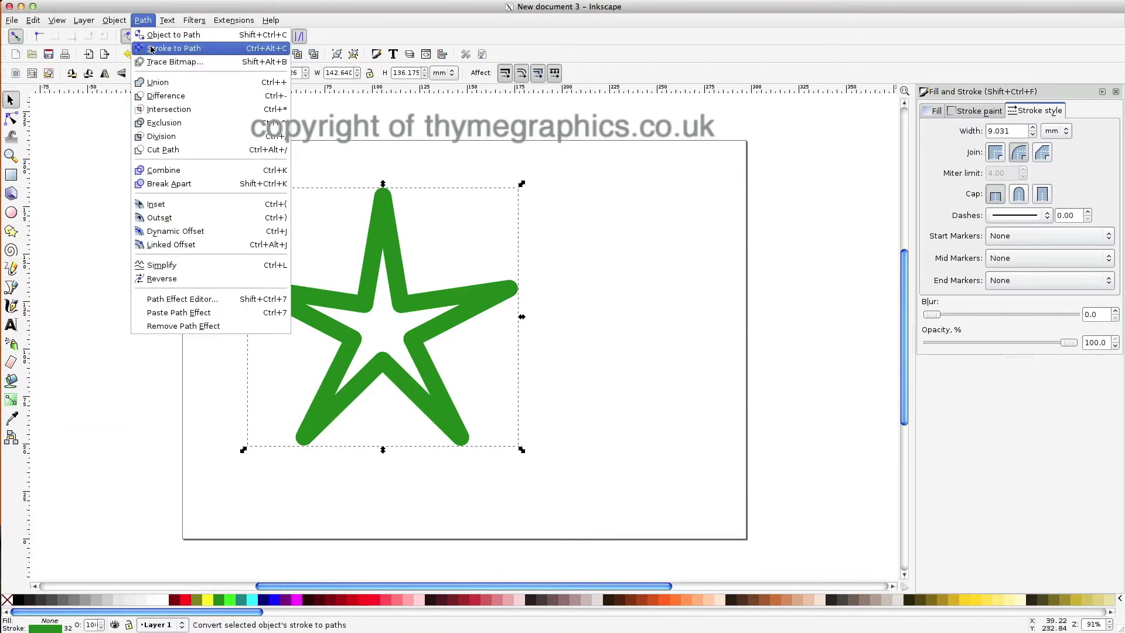
Step: Convert the thick stroke to a path and break it apart into outer and inner stars
click(147, 48)
click(144, 21)
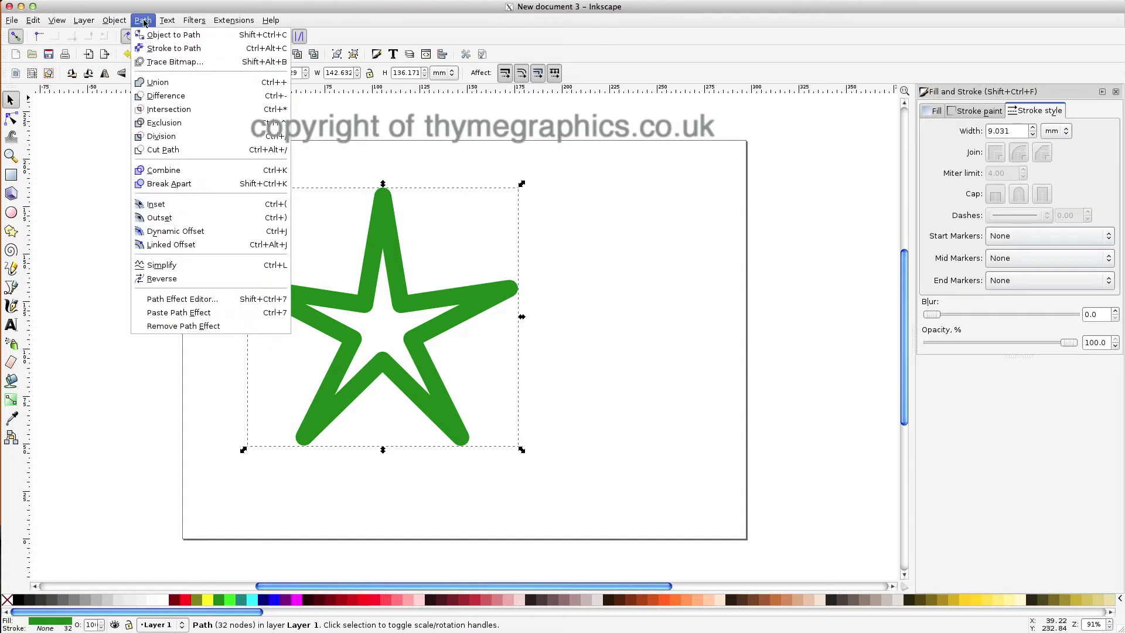
click(156, 183)
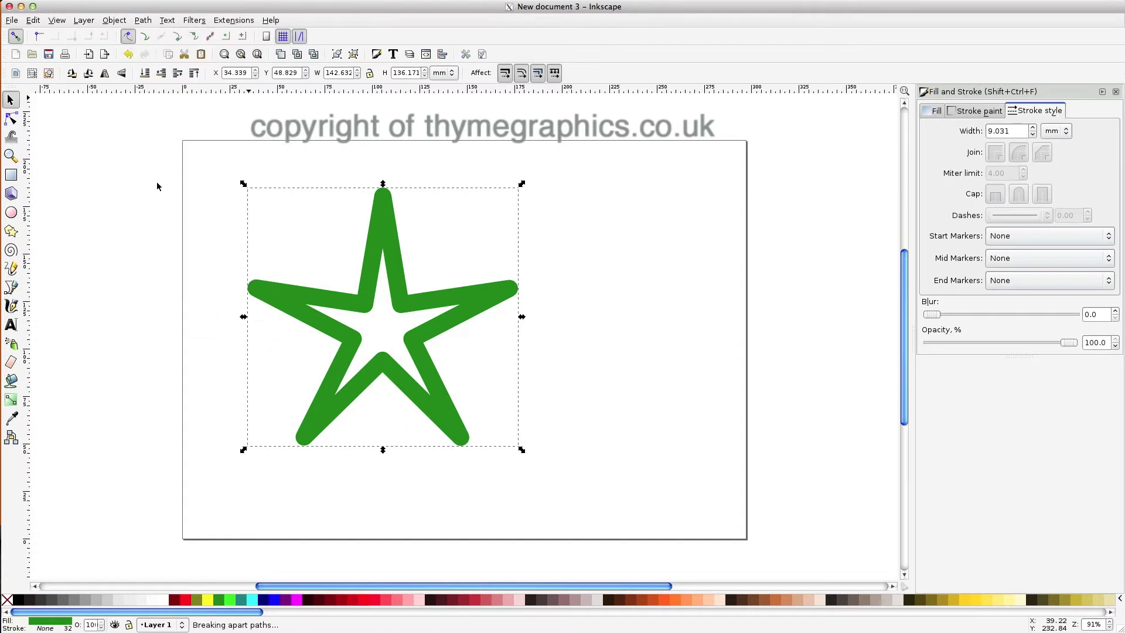
Step: Move the inner star out to the right, then select both stars
click(166, 409)
drag(374, 333, 629, 335)
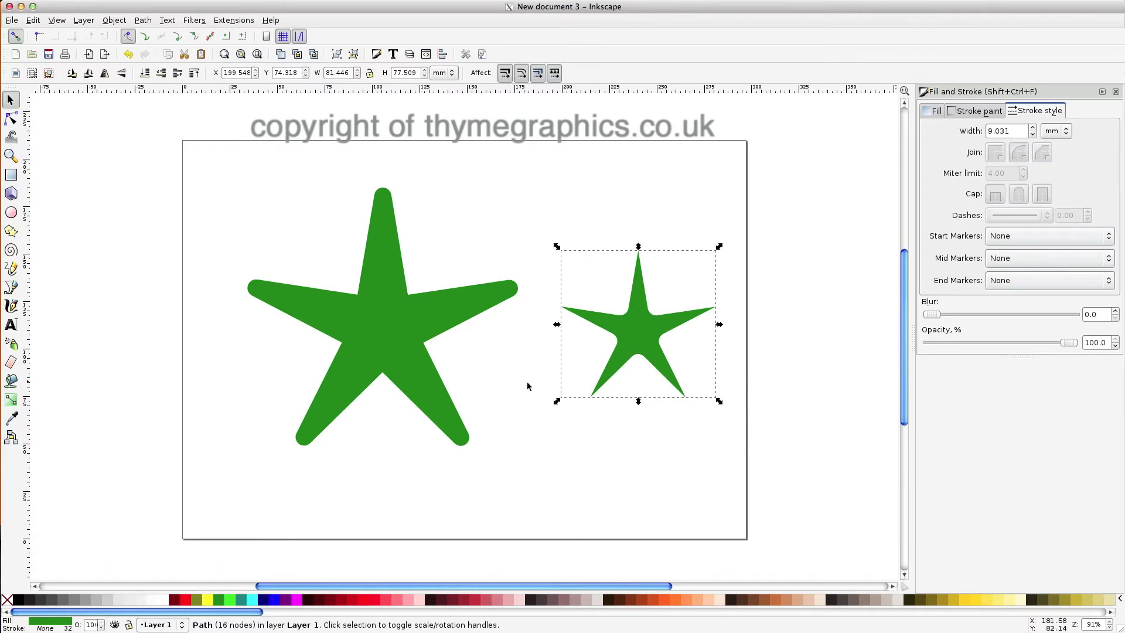
drag(203, 149, 745, 526)
Step: Give both stars a red 1 px stroke and remove their fill
right_click(191, 599)
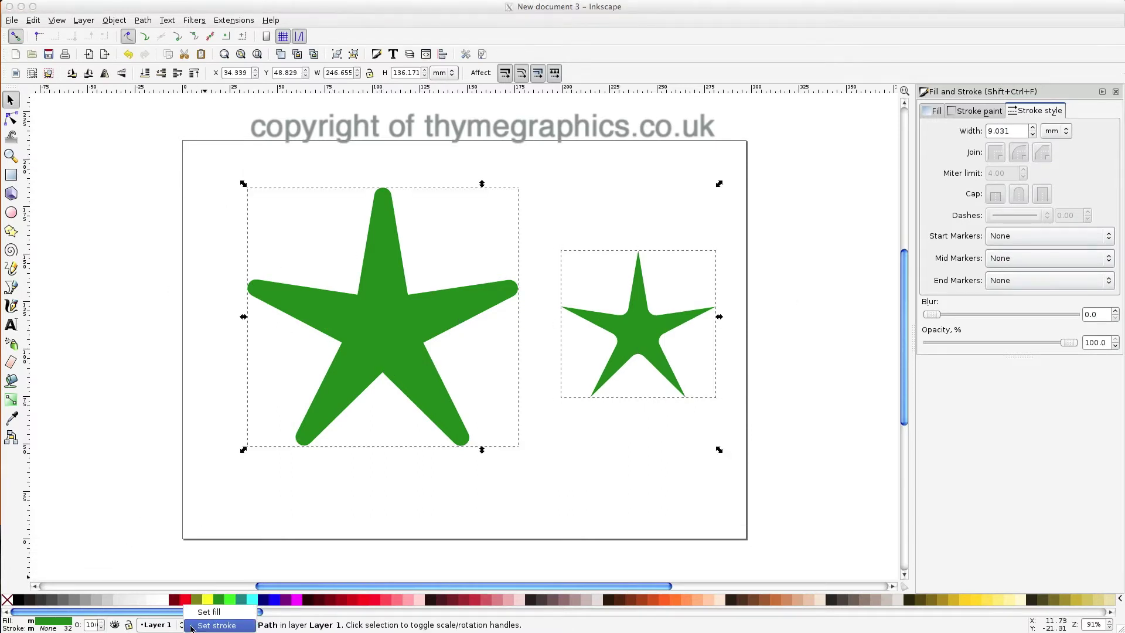
click(216, 625)
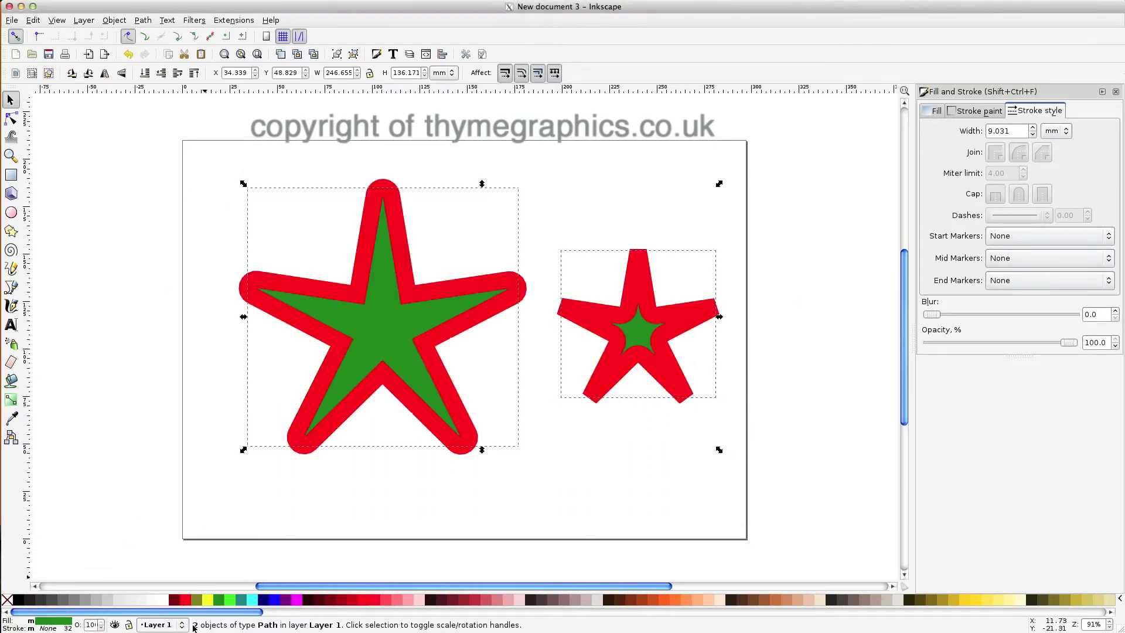
right_click(66, 623)
click(92, 609)
right_click(71, 627)
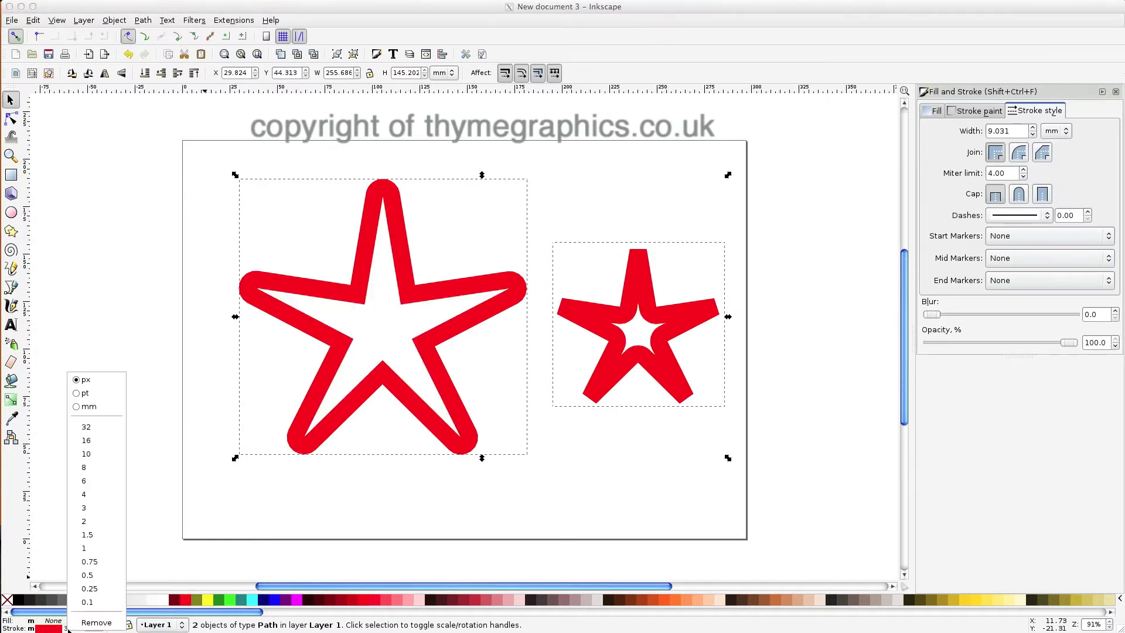
click(89, 549)
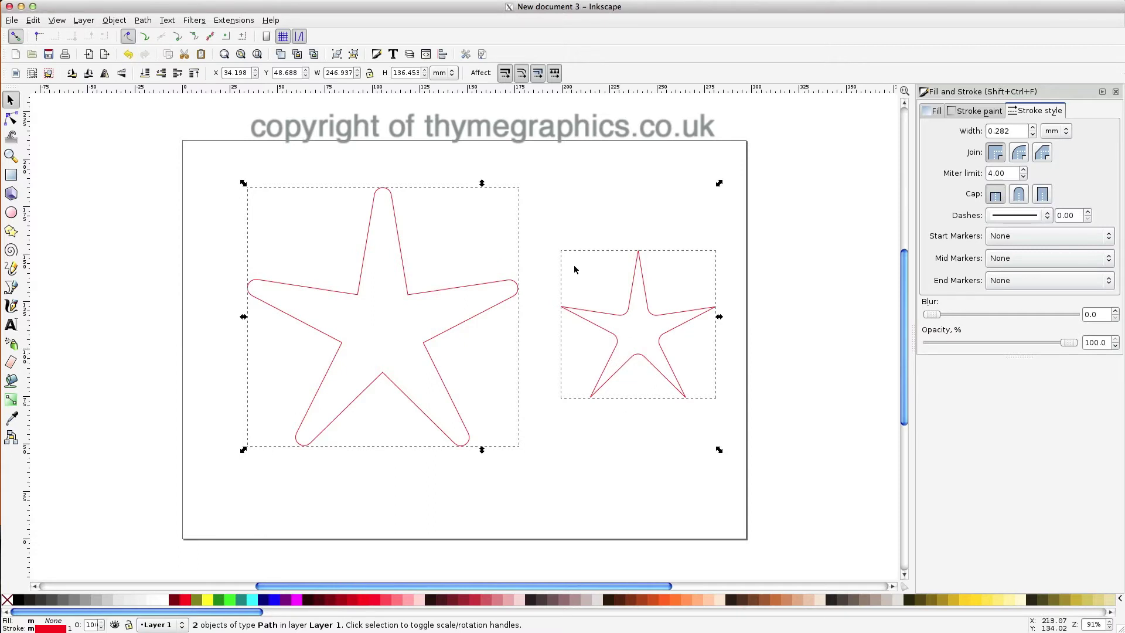
click(235, 22)
mouse_move(261, 136)
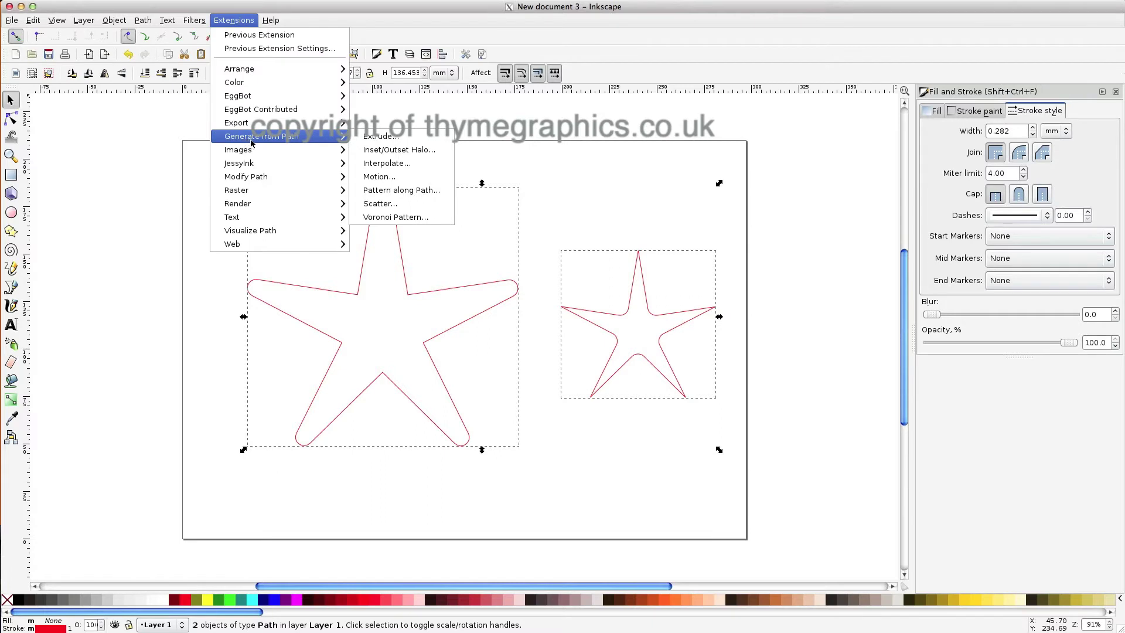
click(385, 164)
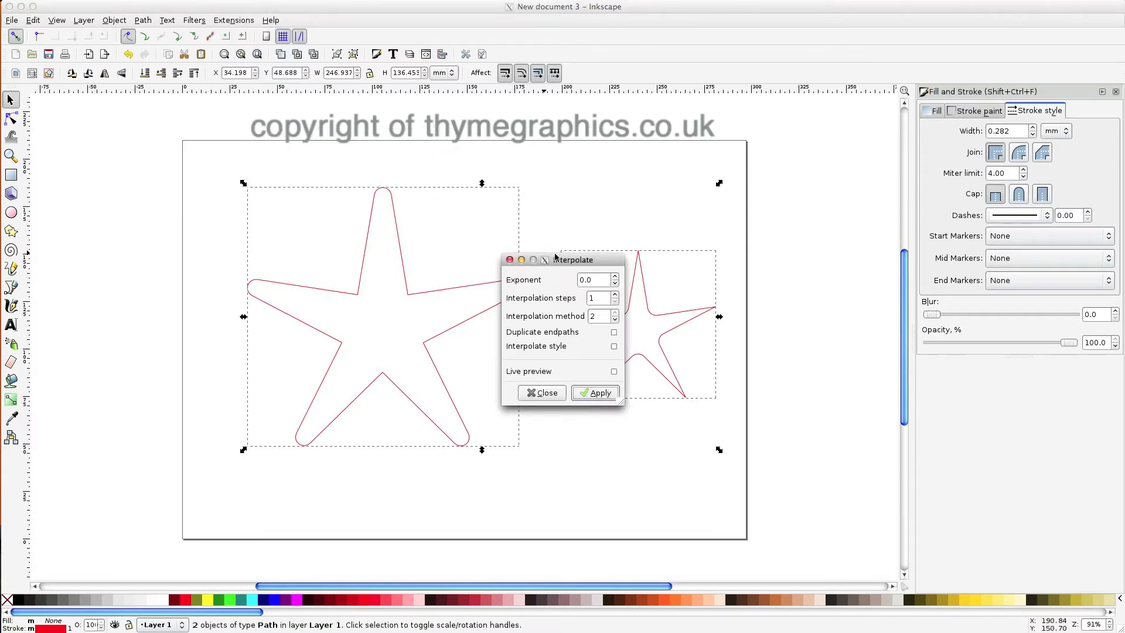
mouse_move(556, 257)
mouse_down()
mouse_move(212, 272)
mouse_move(147, 259)
mouse_up()
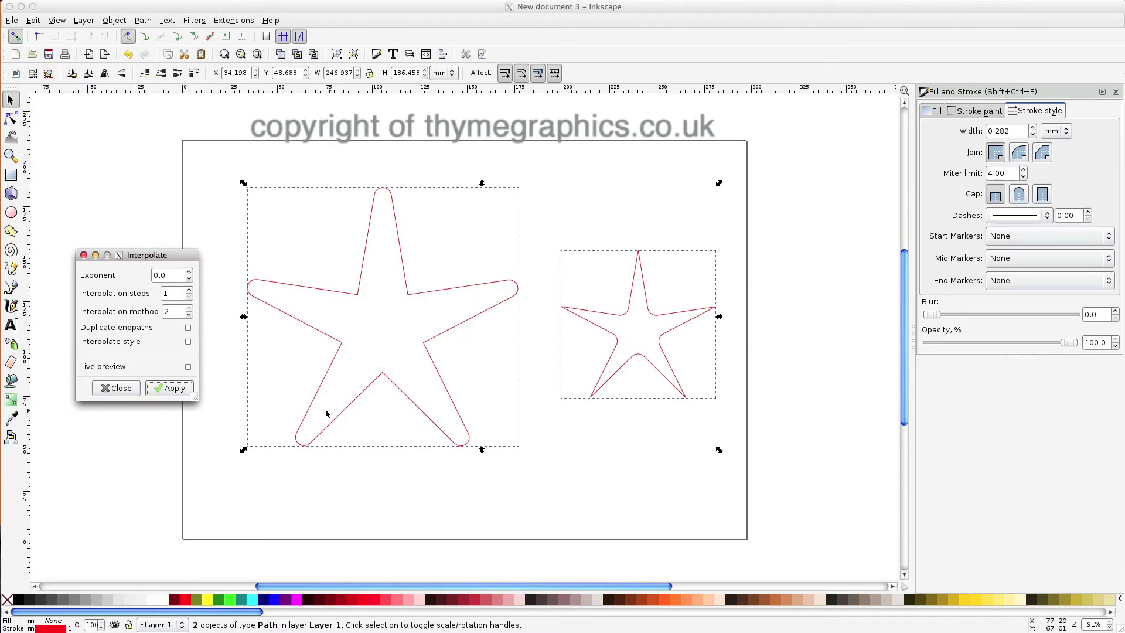
click(188, 366)
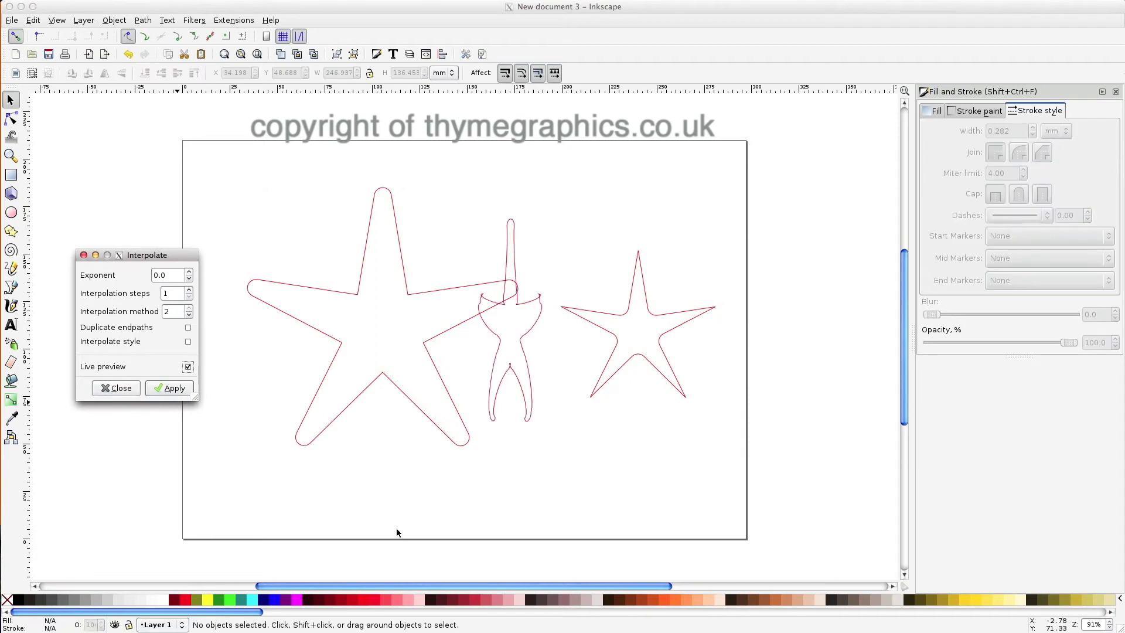
click(114, 388)
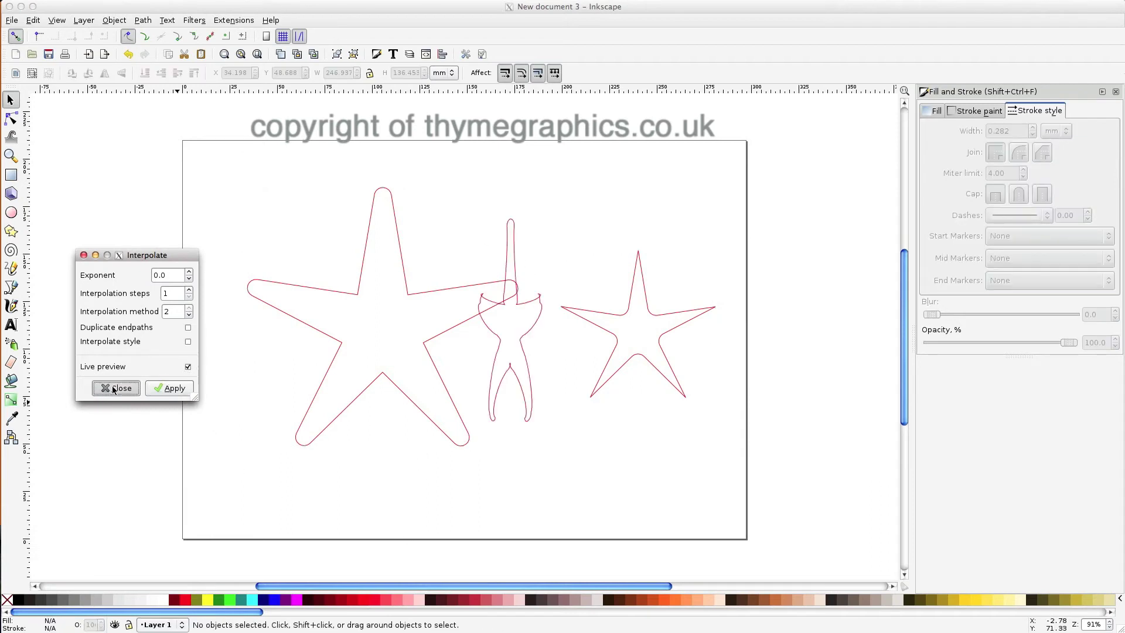
click(696, 470)
Step: Flip the small star horizontally, then reselect both stars
click(665, 362)
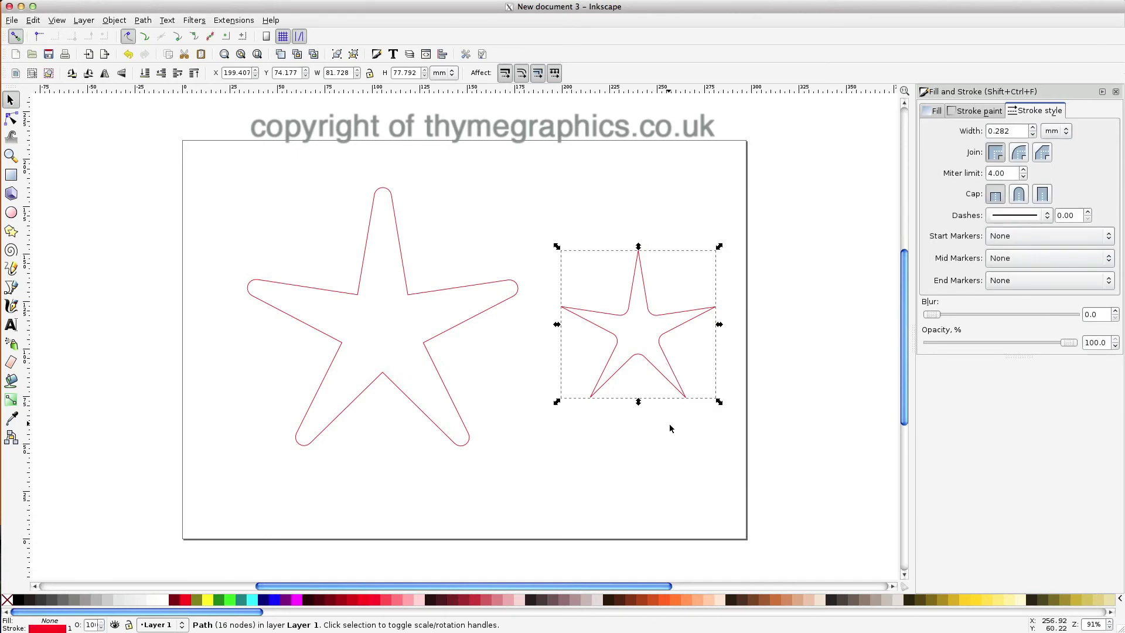
click(104, 75)
drag(231, 172, 821, 570)
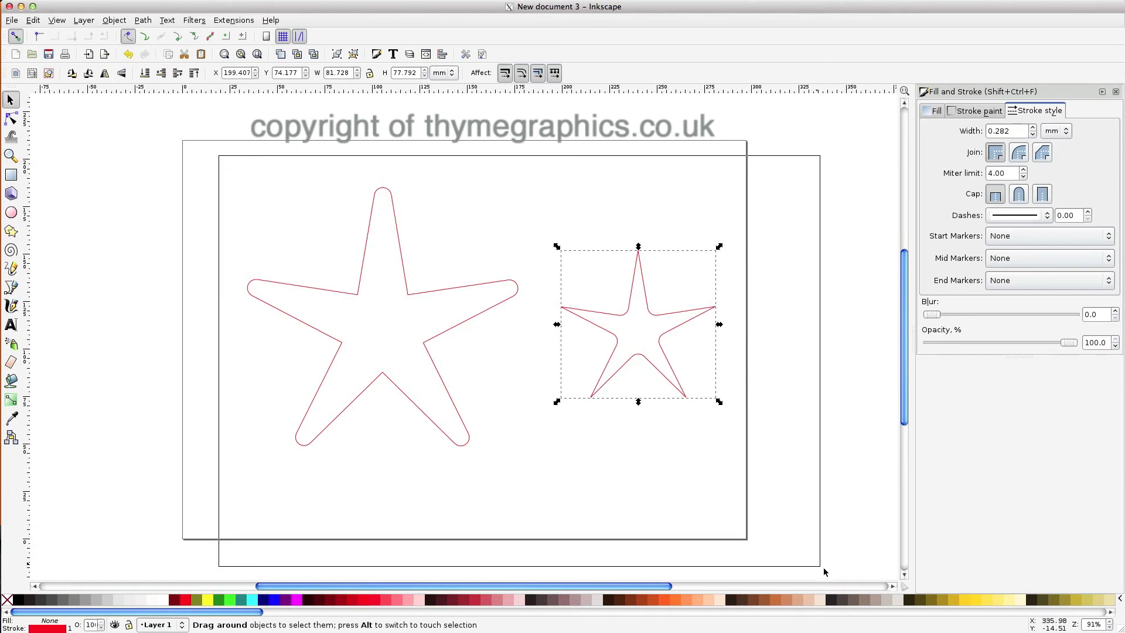
click(234, 20)
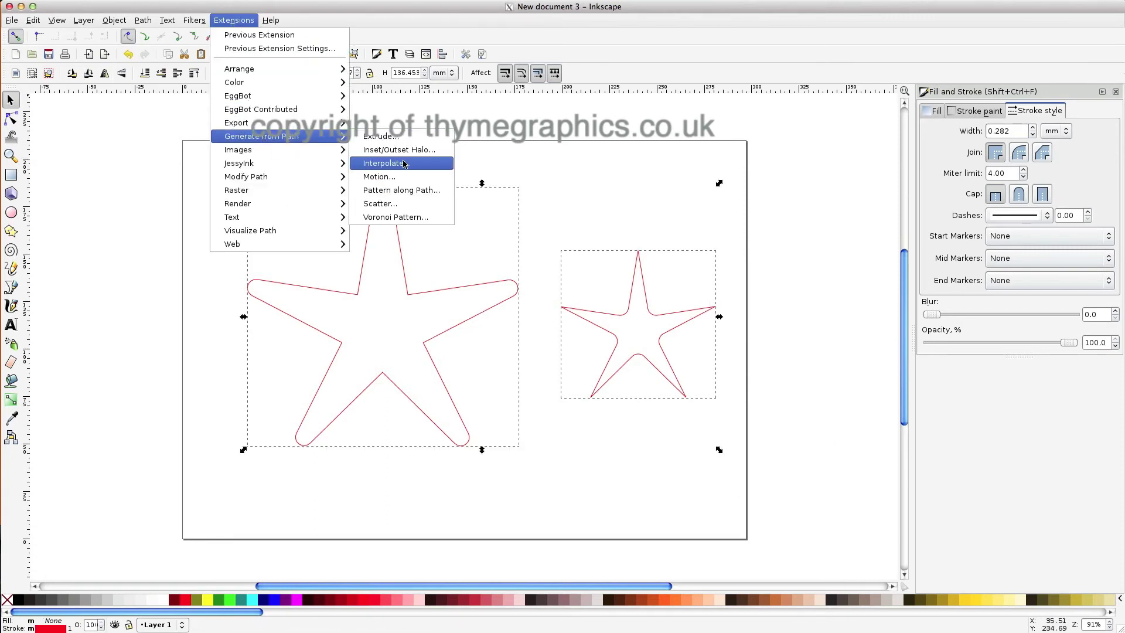
Step: Interpolate one in-between star with method 2 and live preview, and apply it
click(401, 162)
drag(581, 260, 141, 211)
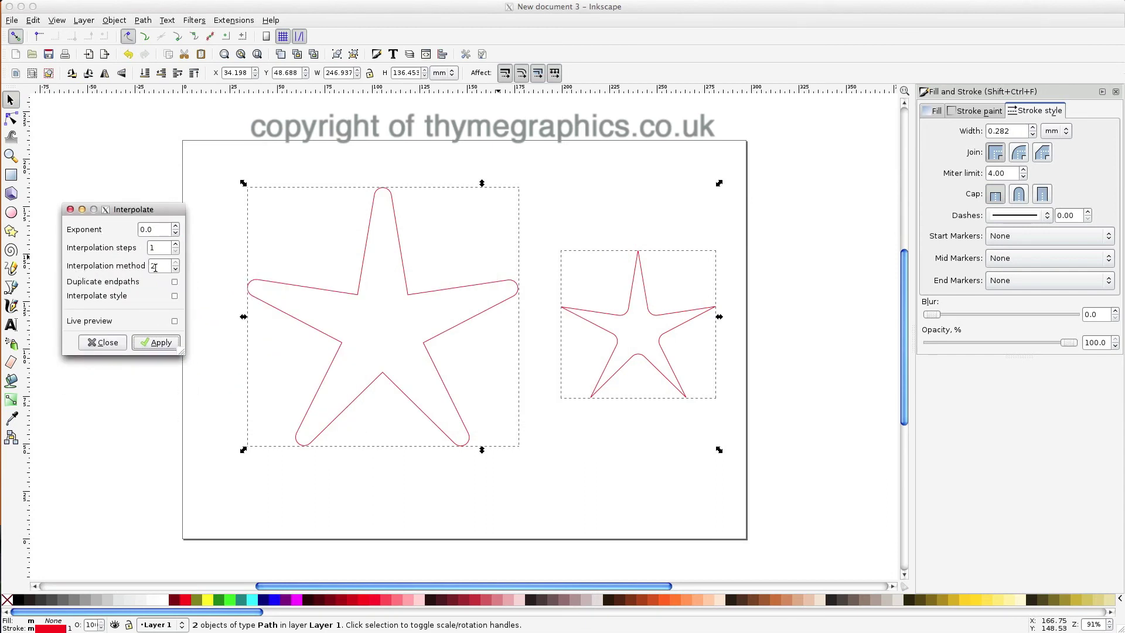
click(175, 322)
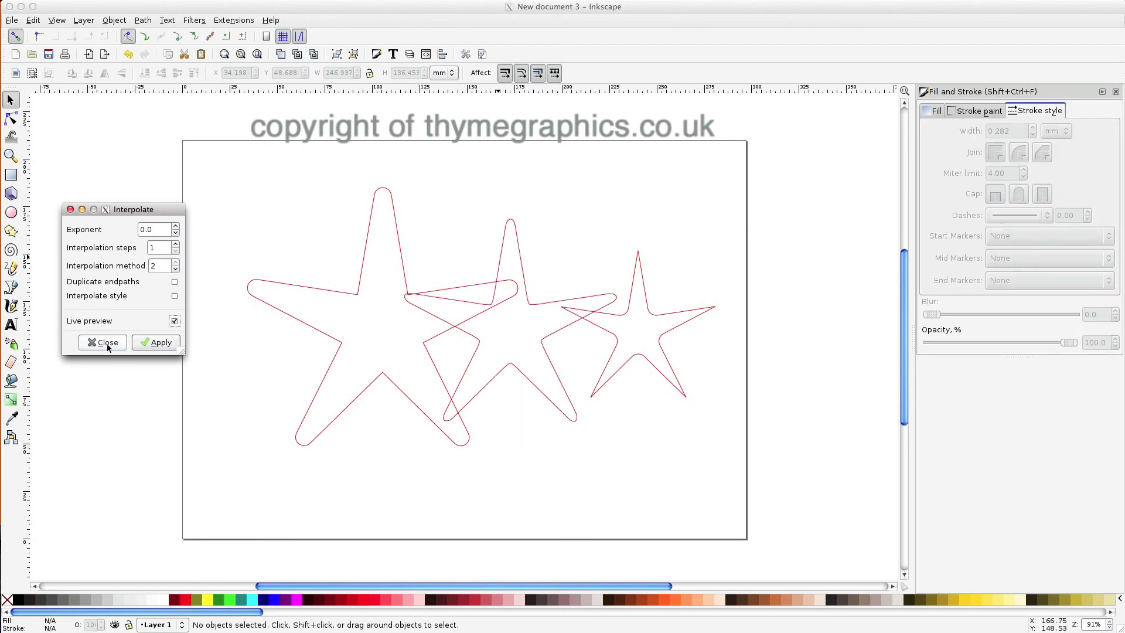
click(157, 343)
click(103, 342)
Step: Delete the large left star and the small right star
drag(352, 295, 301, 293)
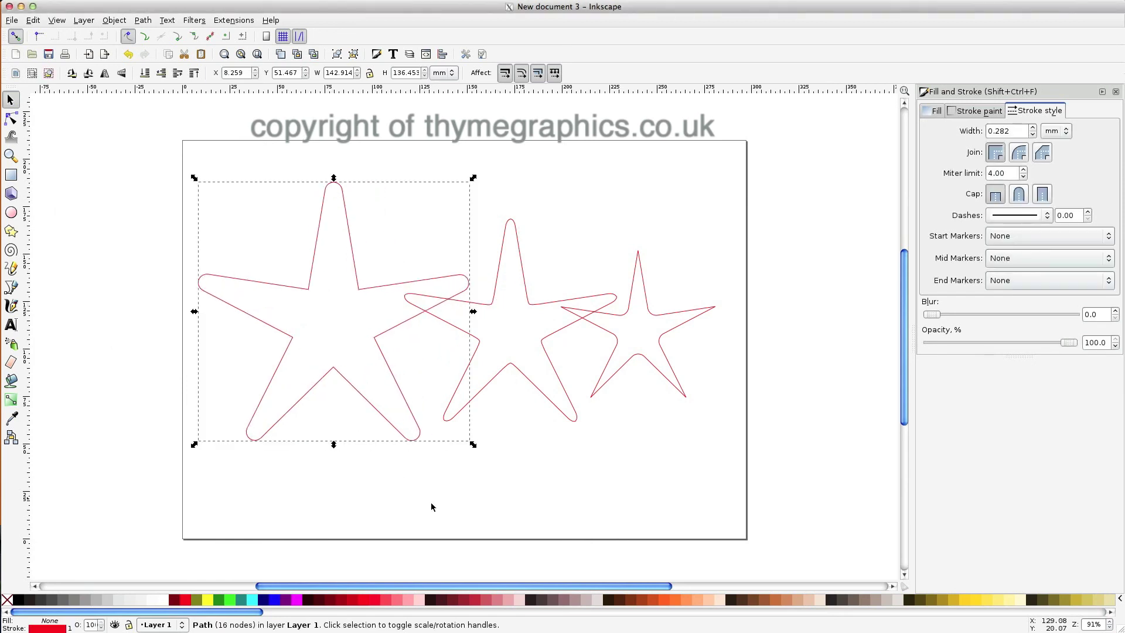
key(Delete)
click(690, 319)
key(Delete)
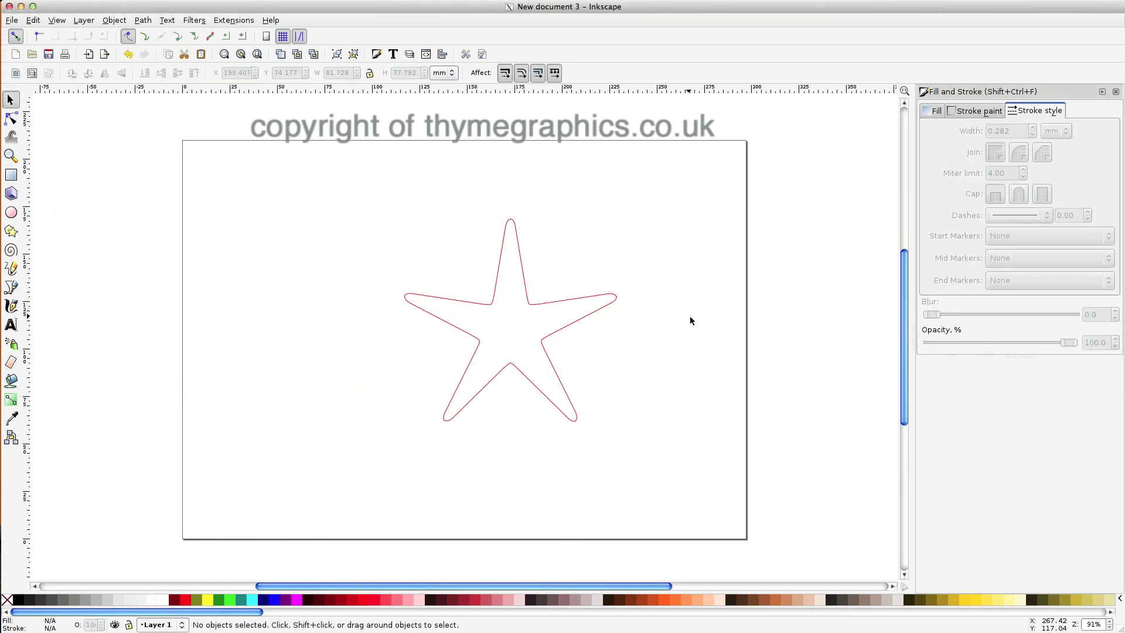